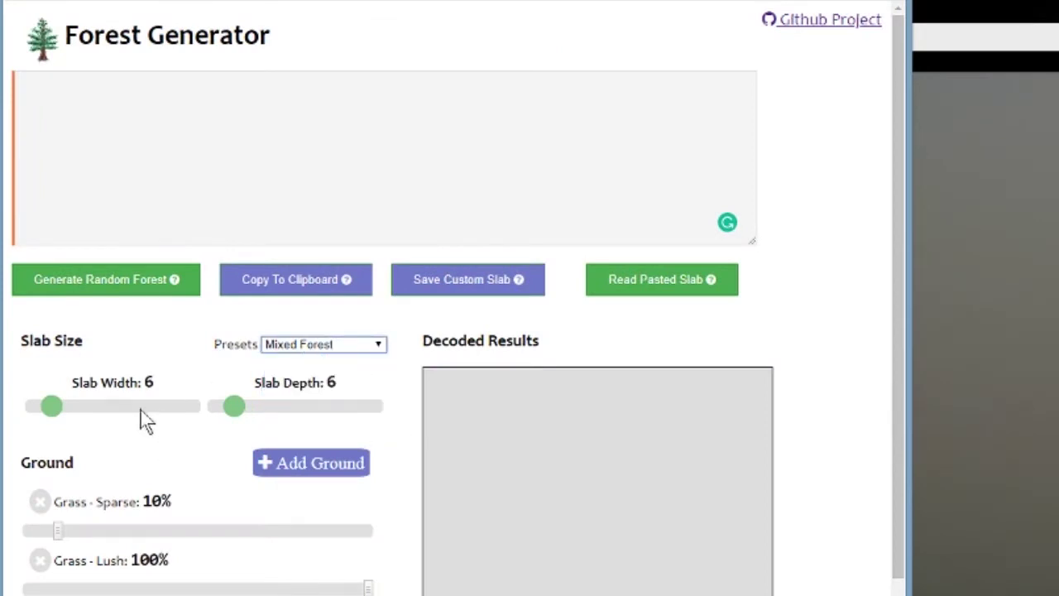
Generate a Mixed Forest slab 9 wide and 8 deep, and place copies of it on the empty board in TaleSpire.
{"action": "left_click", "coordinate": [122, 286]}
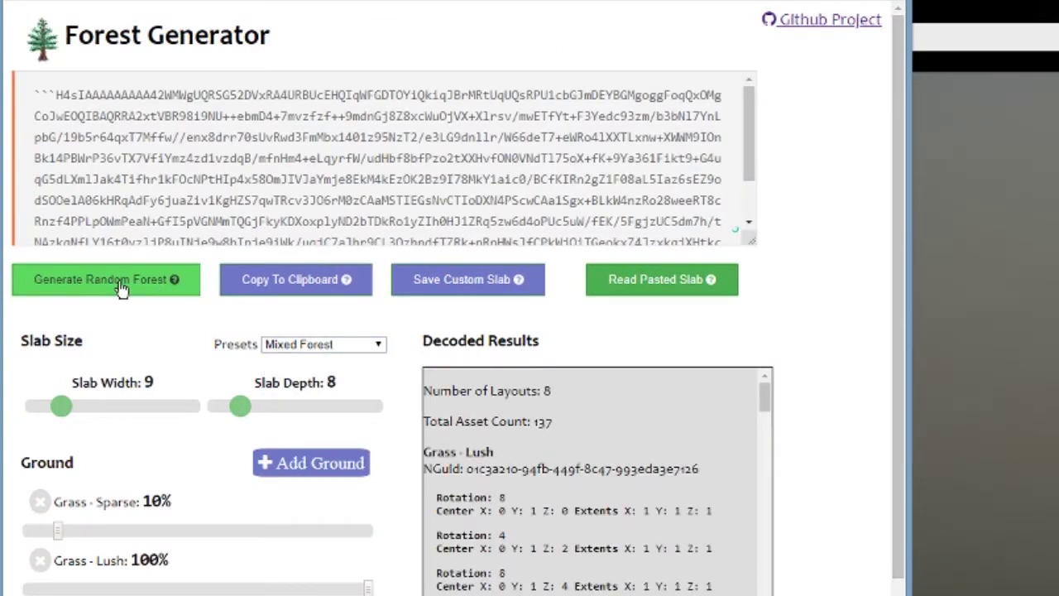
{"action": "left_click", "coordinate": [317, 281]}
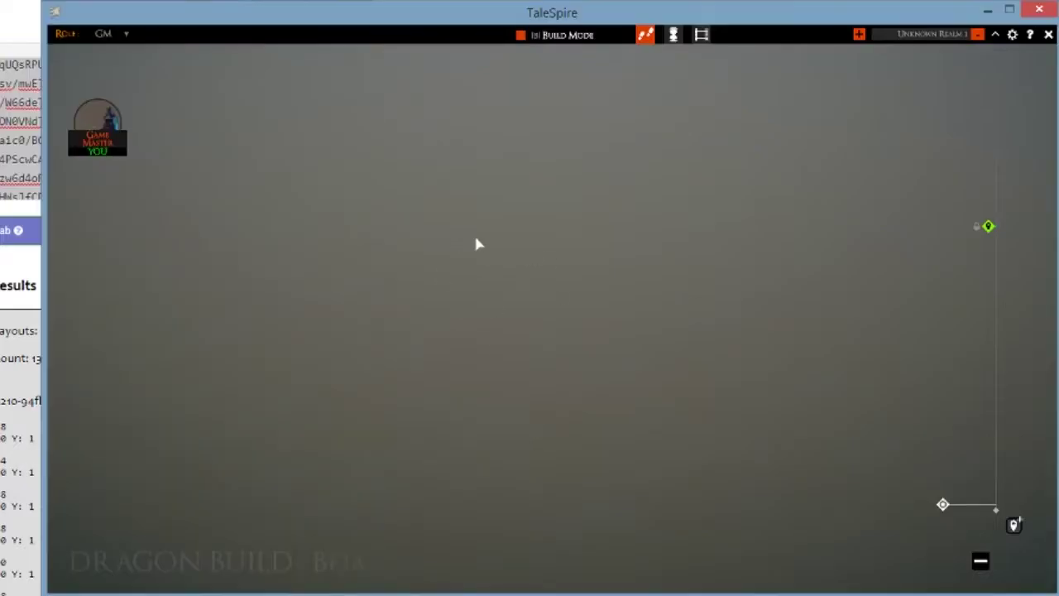
{"action": "key", "text": "ctrl+v"}
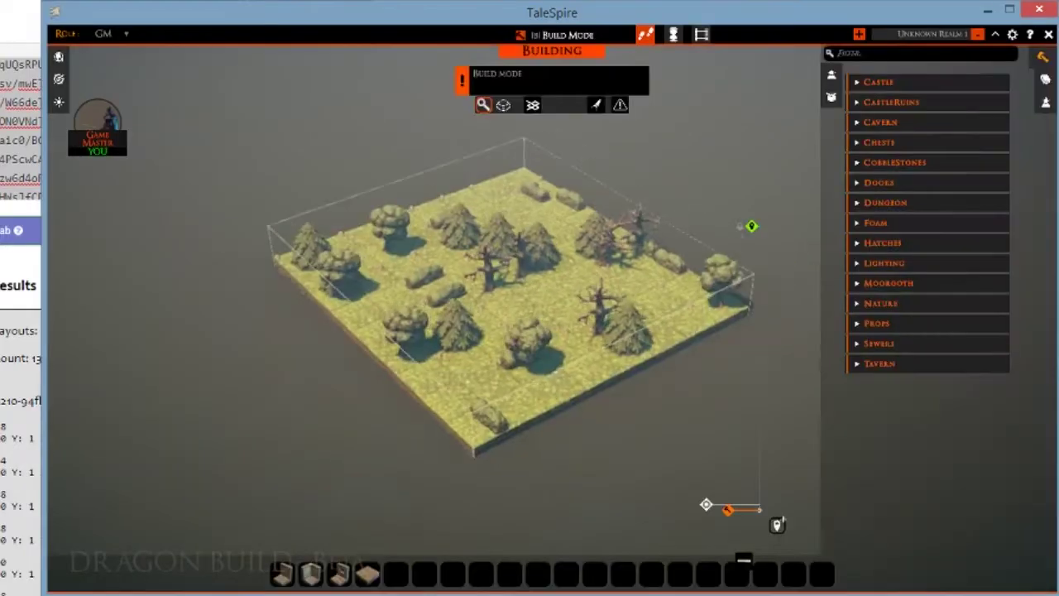
{"action": "left_click", "coordinate": [438, 324]}
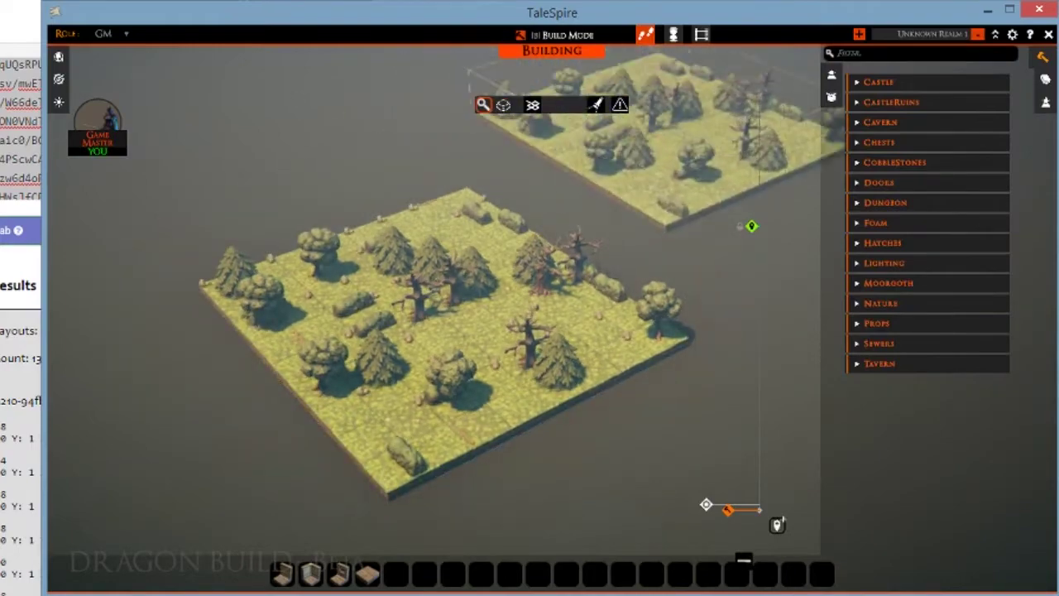
{"action": "left_click", "coordinate": [674, 216]}
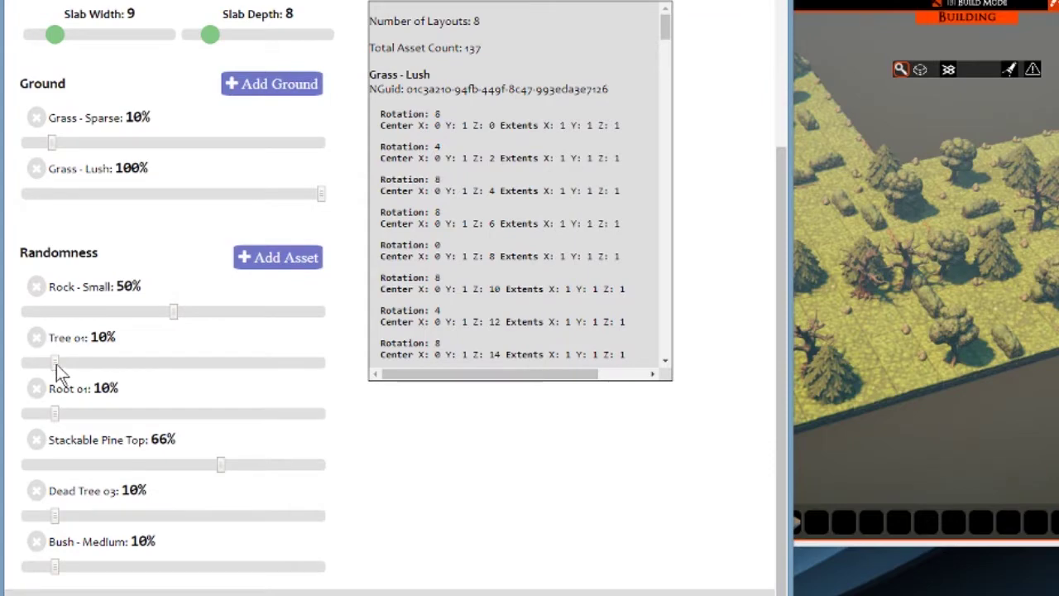
Generate another forest slab with the changed asset percentages in the Forest Generator and place it in TaleSpire.
{"action": "scroll", "coordinate": [42, 520], "scroll_direction": "up", "scroll_amount": 3}
{"action": "left_click", "coordinate": [259, 190]}
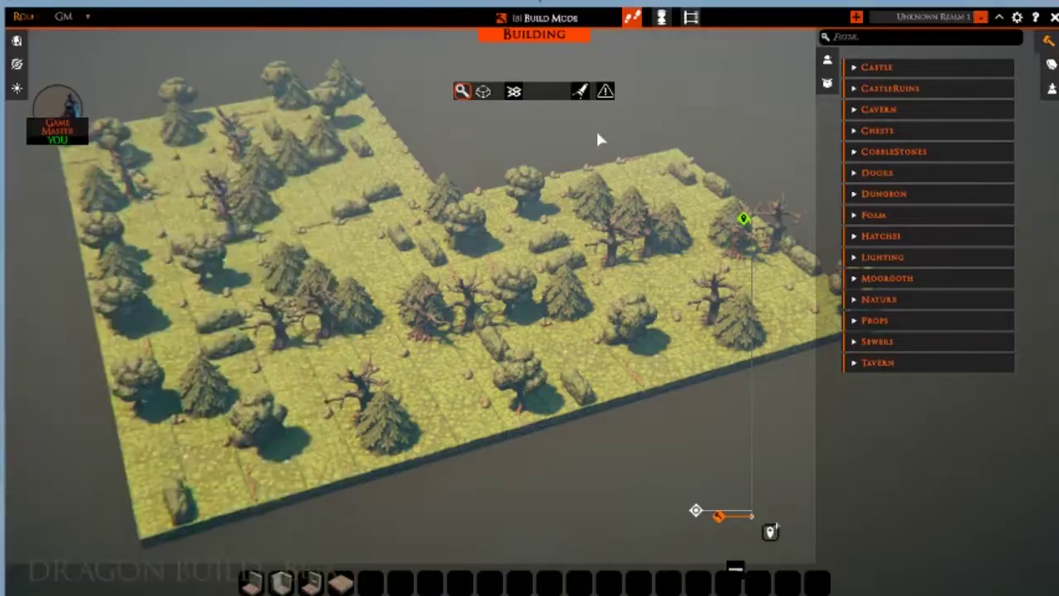
{"action": "scroll", "coordinate": [514, 324], "scroll_direction": "up", "scroll_amount": 3}
{"action": "key", "text": "ctrl+v"}
{"action": "left_click", "coordinate": [514, 324]}
{"action": "right_click", "coordinate": [686, 249]}
{"action": "middle_click_drag", "start_coordinate": [686, 248], "coordinate": [351, 293]}
{"action": "right_click_drag", "start_coordinate": [348, 283], "coordinate": [307, 424]}
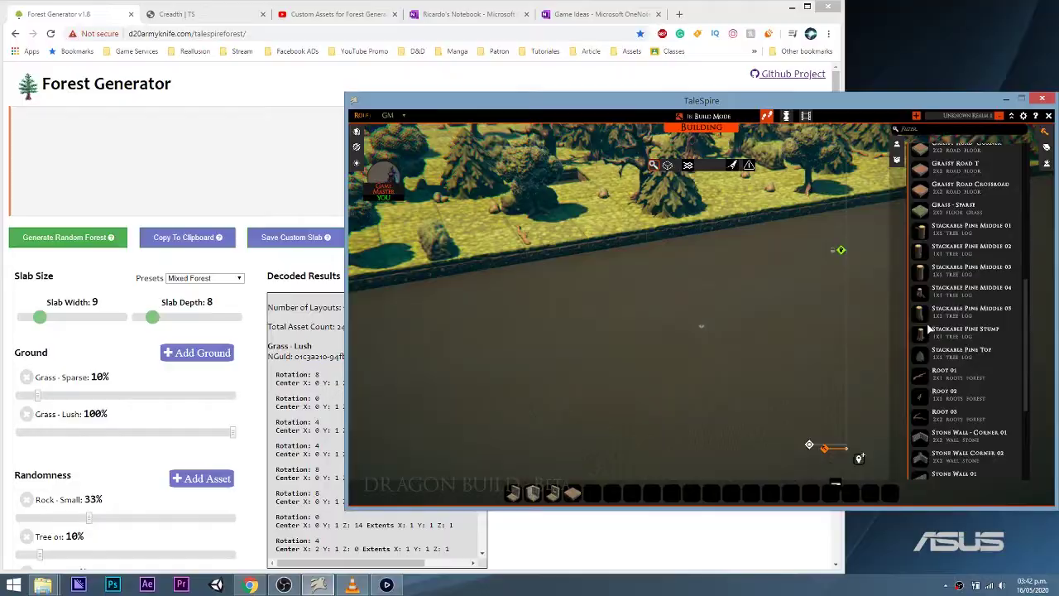
Assemble a tall pine on the empty ground from the Stackable Pine stump, middle and top pieces.
{"action": "left_click", "coordinate": [684, 339]}
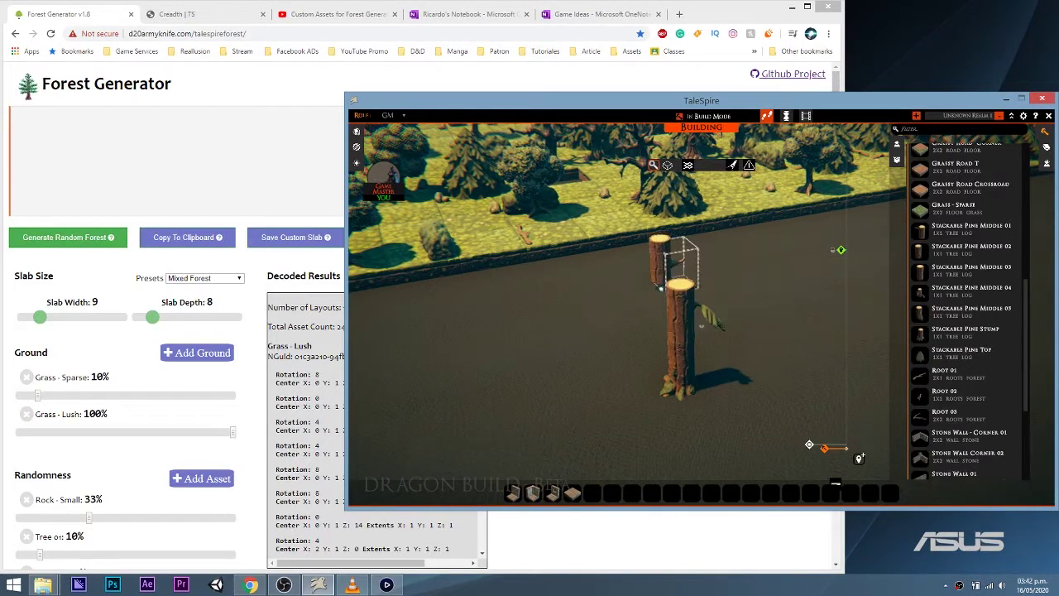
{"action": "left_click", "coordinate": [922, 355]}
{"action": "left_click", "coordinate": [681, 324]}
{"action": "right_click_drag", "start_coordinate": [695, 326], "coordinate": [752, 409]}
Select the whole assembled pine with a selection box and copy it as a slab.
{"action": "left_click_drag", "start_coordinate": [737, 406], "coordinate": [666, 230]}
{"action": "right_click_drag", "start_coordinate": [743, 323], "coordinate": [712, 310]}
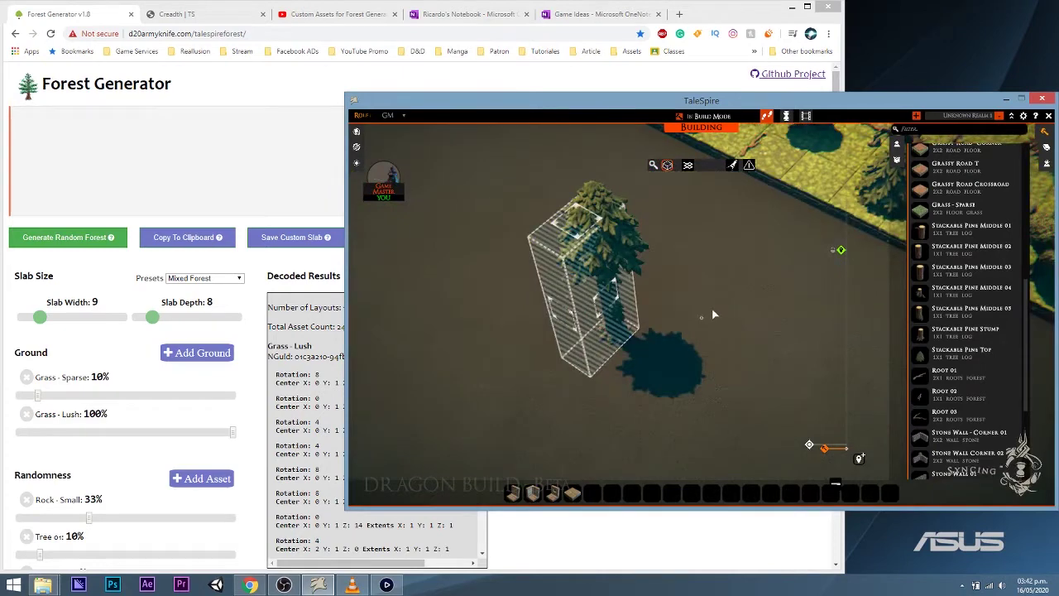
{"action": "key", "text": "ctrl+c"}
{"action": "right_click", "coordinate": [702, 317]}
Read the pasted pine slab in the Forest Generator and save it as a custom slab named Large Pine Tree.
{"action": "left_click", "coordinate": [324, 130]}
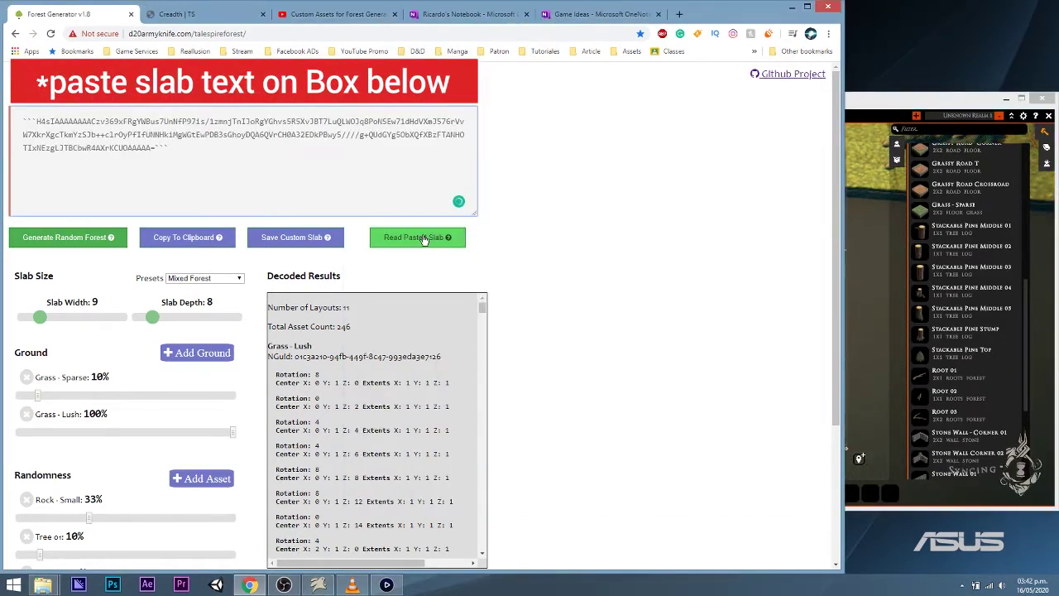
{"action": "left_click", "coordinate": [423, 238]}
{"action": "left_click", "coordinate": [291, 238]}
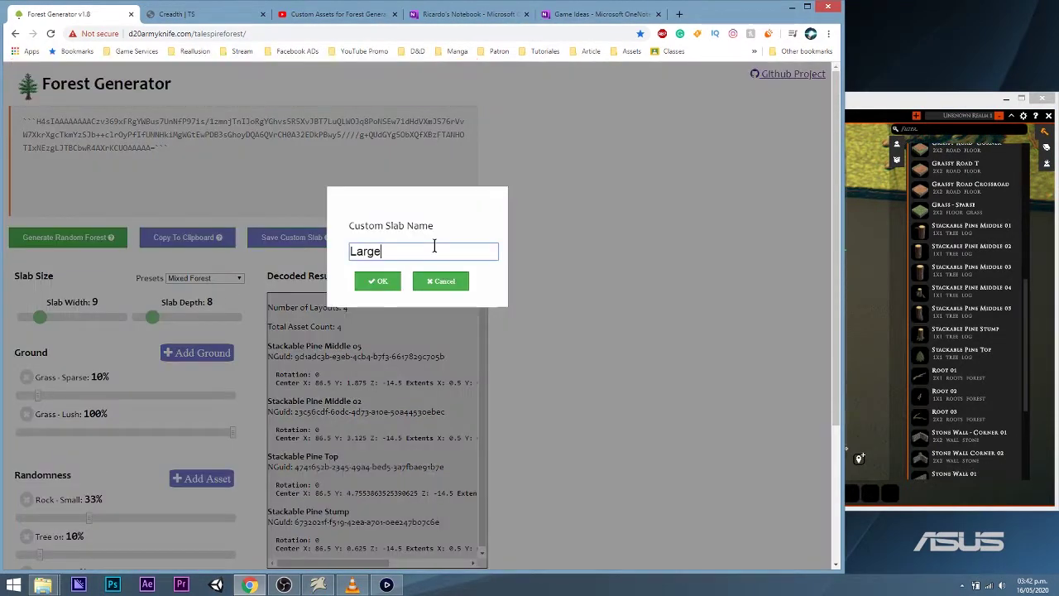
{"action": "left_click", "coordinate": [395, 281]}
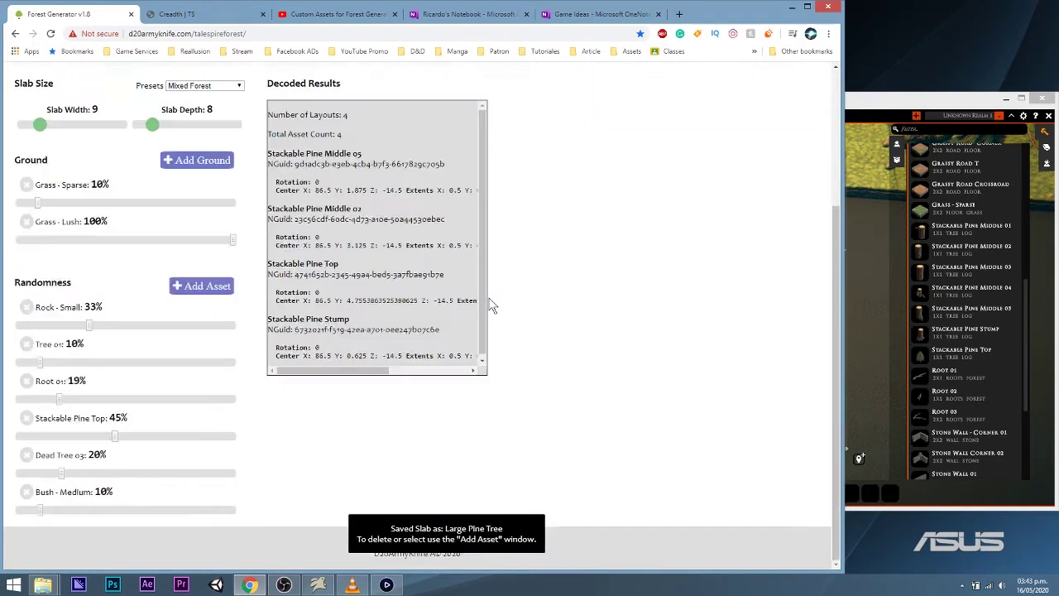
Add the custom Large Pine Tree slab to the forest's Randomness assets.
{"action": "left_click", "coordinate": [355, 239]}
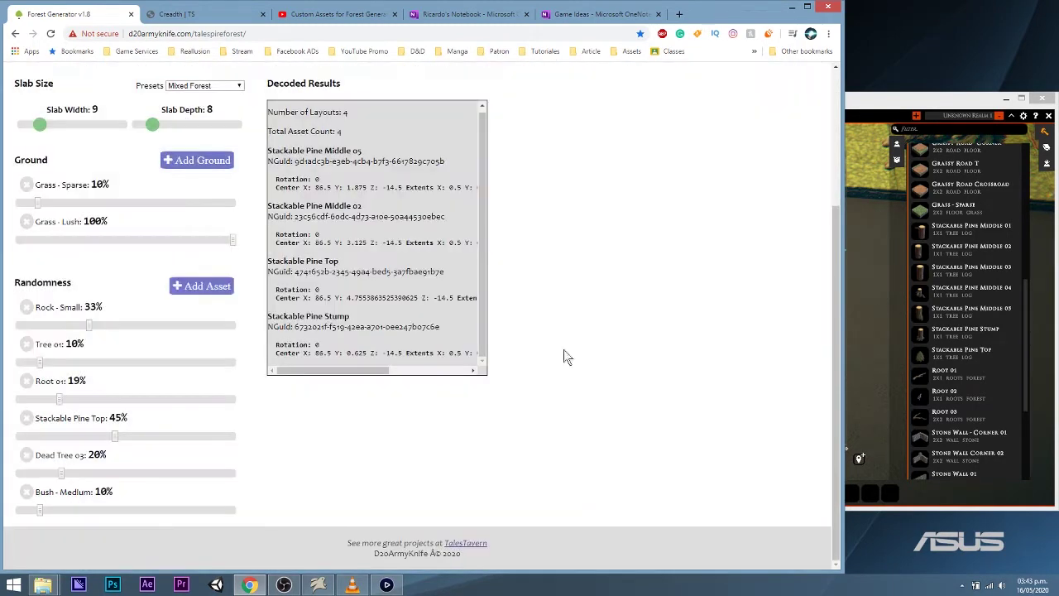
{"action": "left_click", "coordinate": [207, 287]}
{"action": "left_click", "coordinate": [357, 240]}
{"action": "left_click", "coordinate": [593, 336]}
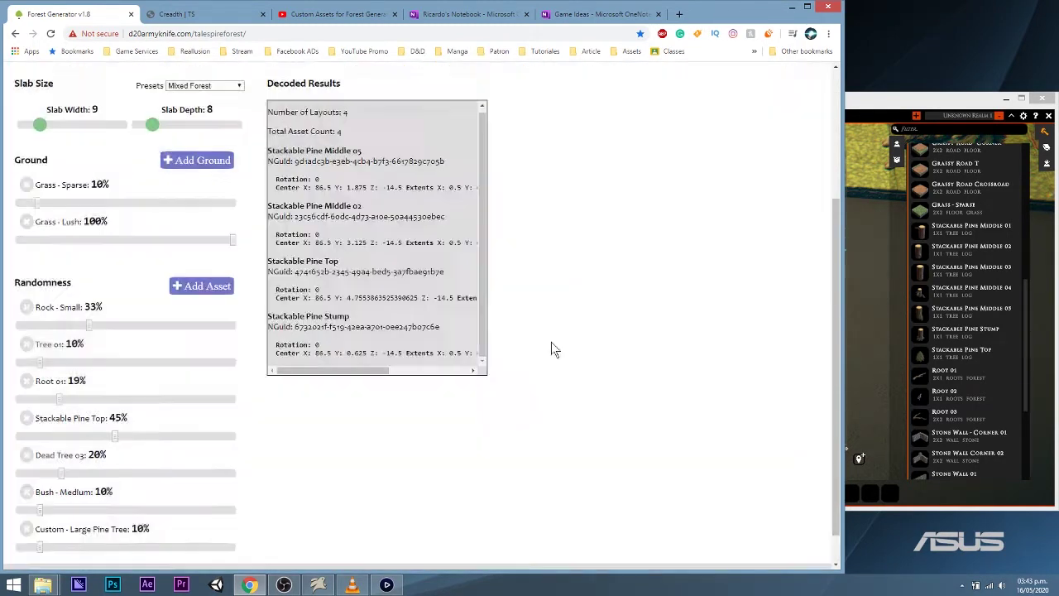
Generate a random forest that includes the custom pine, copy its slab and paste it into TaleSpire.
{"action": "scroll", "coordinate": [39, 513], "scroll_direction": "down", "scroll_amount": 1}
{"action": "scroll", "coordinate": [122, 400], "scroll_direction": "up", "scroll_amount": 3}
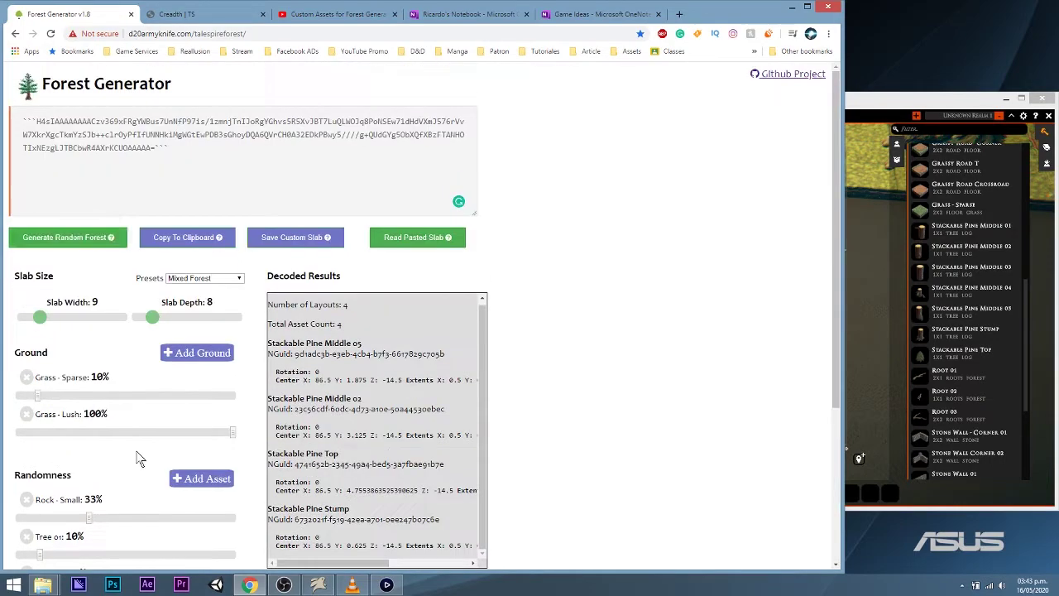
{"action": "left_click", "coordinate": [100, 237]}
{"action": "left_click", "coordinate": [183, 237]}
{"action": "left_click", "coordinate": [849, 313]}
{"action": "key", "text": "ctrl+v"}
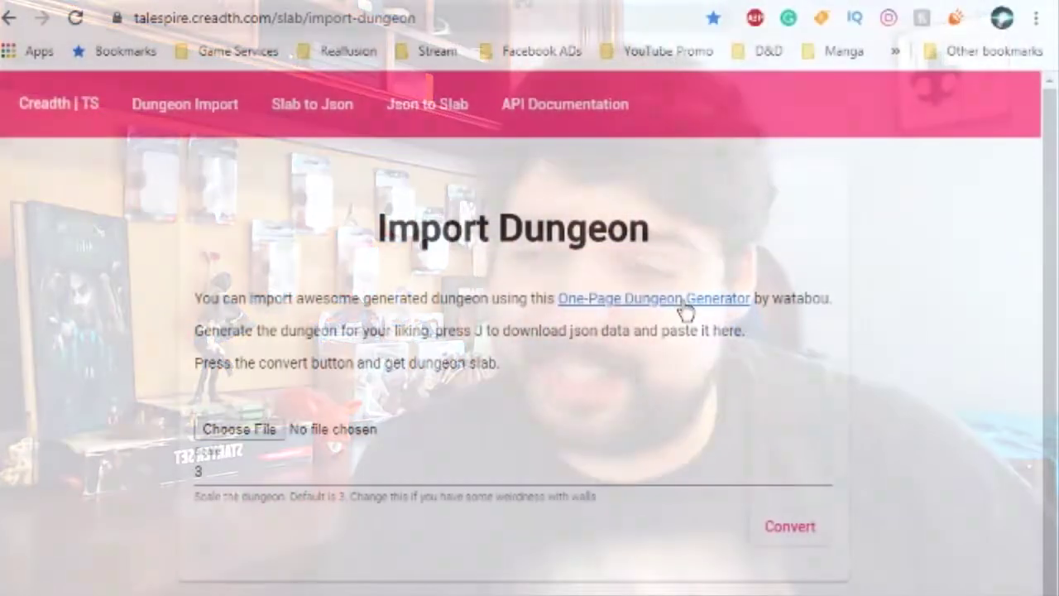
Open the One-Page Dungeon Generator linked from the Import Dungeon page in a new tab.
{"action": "right_click", "coordinate": [683, 305]}
{"action": "left_click", "coordinate": [721, 317]}
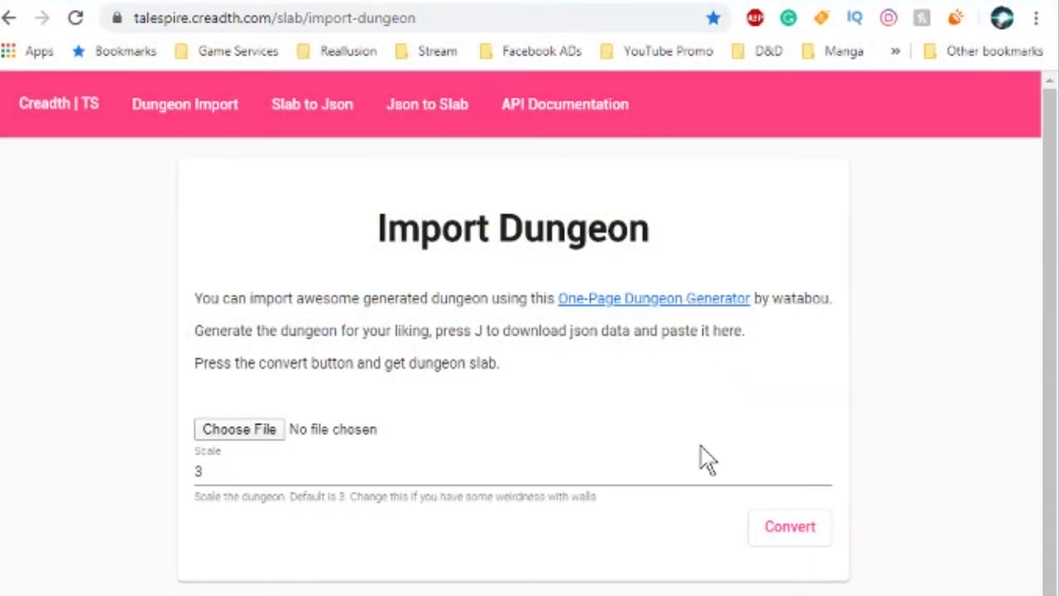
{"action": "left_click", "coordinate": [637, 4]}
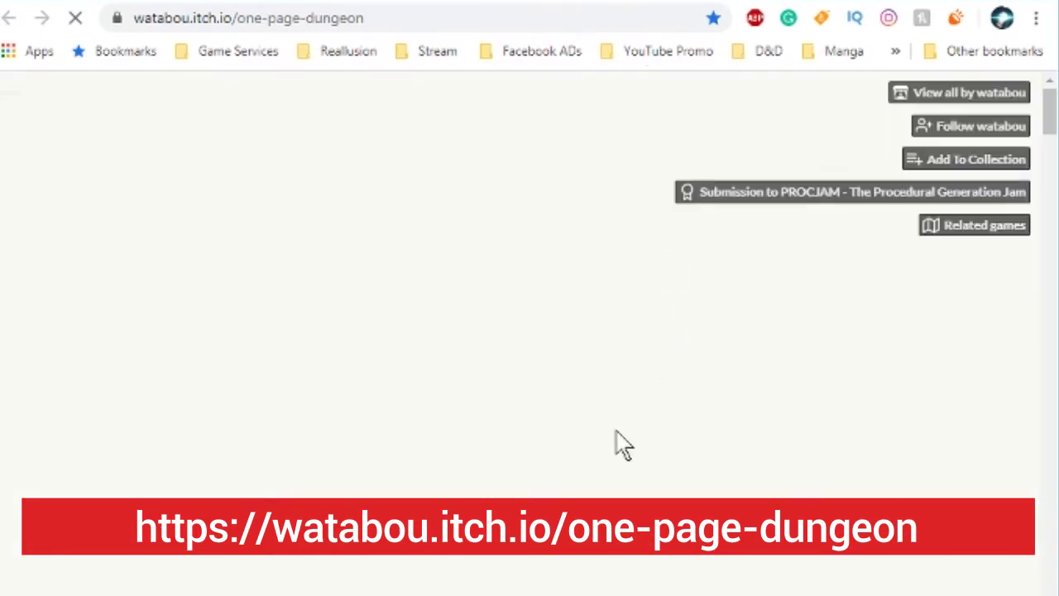
Examine the generated dungeon map and the generator's list of hot keys, including the JSON export.
{"action": "key", "text": "F11"}
{"action": "scroll", "coordinate": [403, 366], "scroll_direction": "down", "scroll_amount": 2}
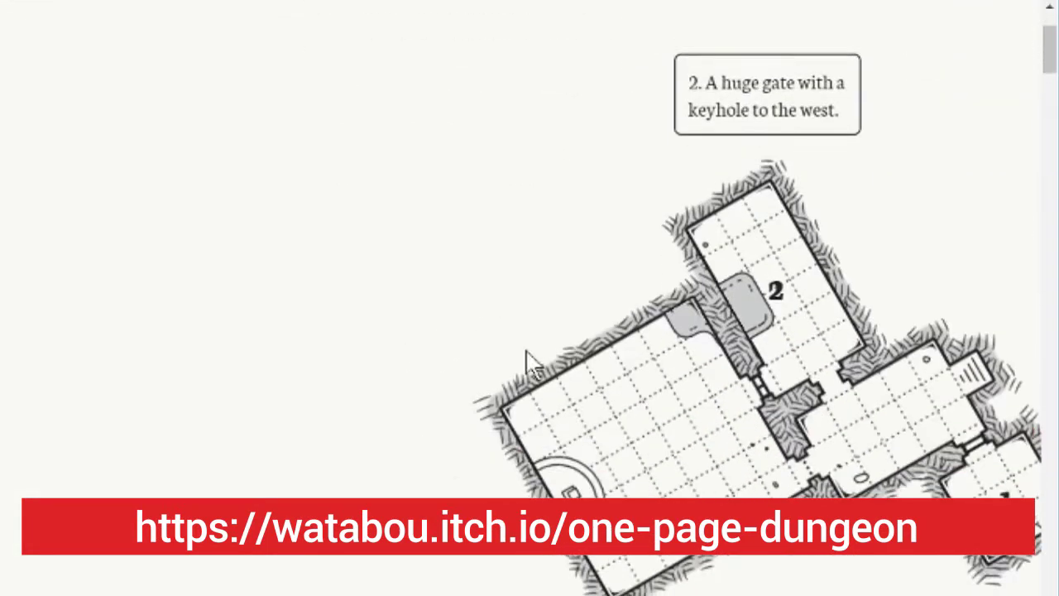
{"action": "scroll", "coordinate": [529, 361], "scroll_direction": "up", "scroll_amount": 1}
{"action": "scroll", "coordinate": [503, 335], "scroll_direction": "down", "scroll_amount": 1}
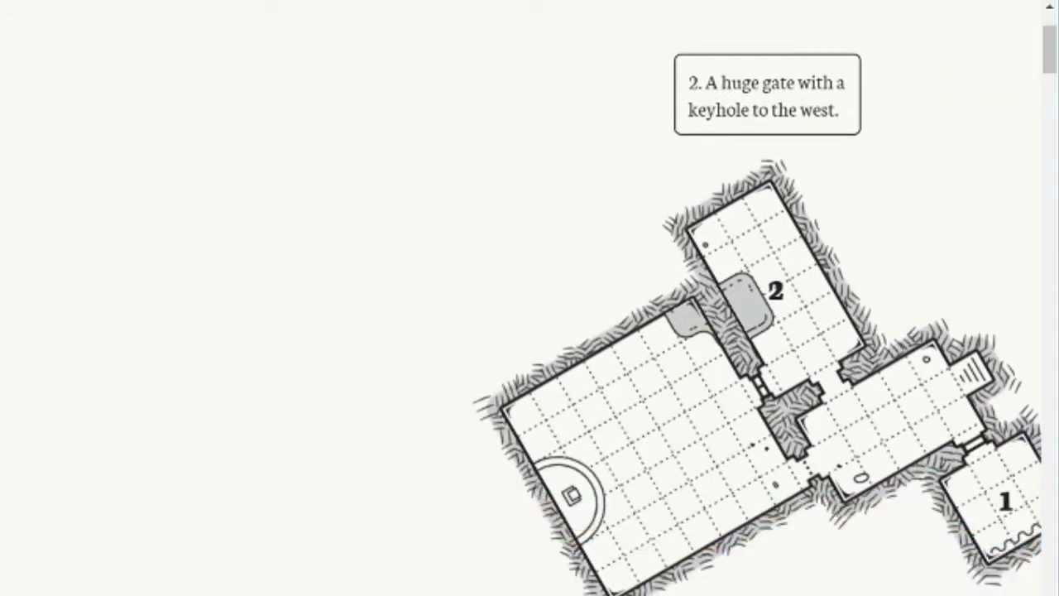
{"action": "scroll", "coordinate": [583, 364], "scroll_direction": "right", "scroll_amount": 4}
{"action": "scroll", "coordinate": [583, 364], "scroll_direction": "left", "scroll_amount": 1}
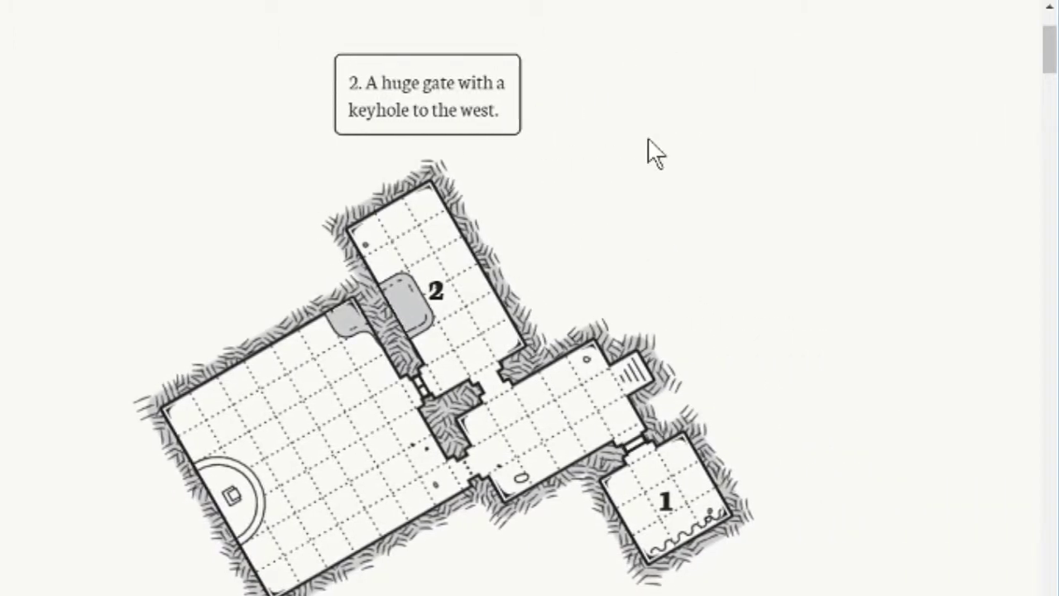
{"action": "scroll", "coordinate": [696, 234], "scroll_direction": "down", "scroll_amount": 6}
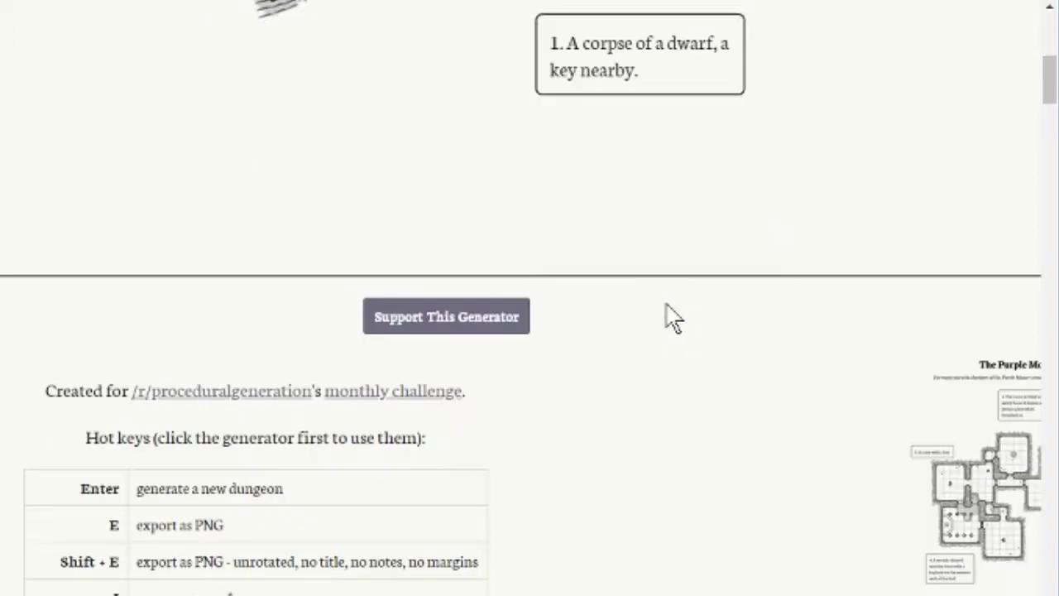
{"action": "scroll", "coordinate": [548, 333], "scroll_direction": "down", "scroll_amount": 3}
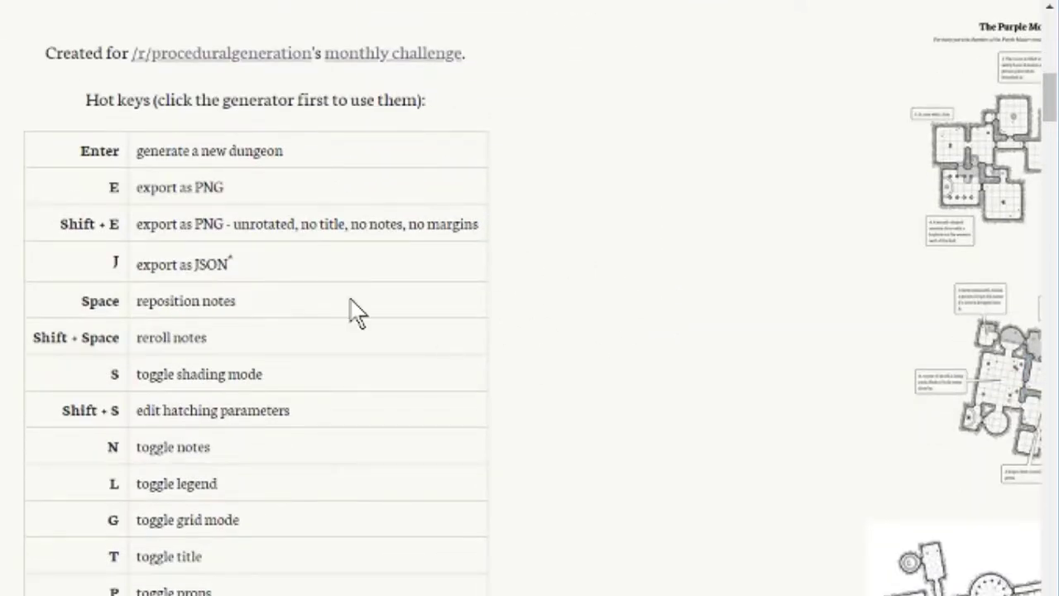
{"action": "scroll", "coordinate": [624, 435], "scroll_direction": "up", "scroll_amount": 10}
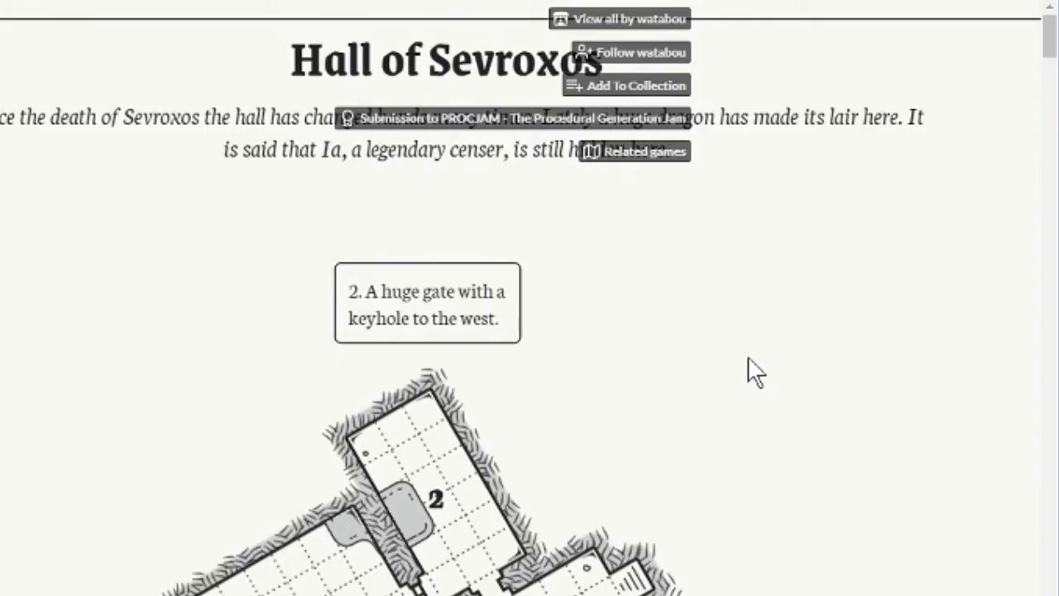
{"action": "scroll", "coordinate": [748, 371], "scroll_direction": "down", "scroll_amount": 3}
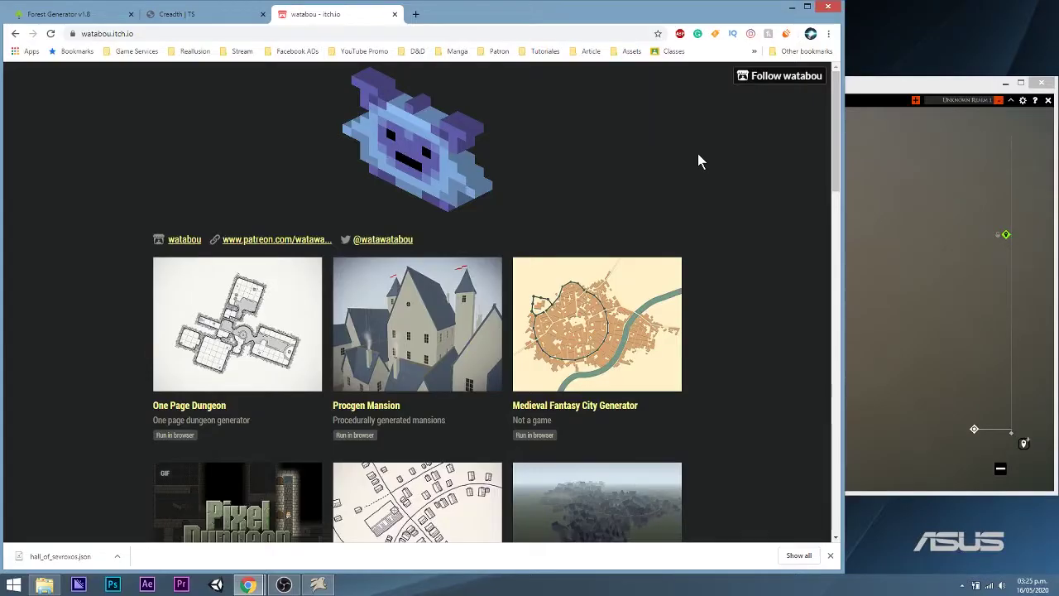
Open watabou's Village Generator and generate new village maps.
{"action": "scroll", "coordinate": [697, 152], "scroll_direction": "down", "scroll_amount": 2}
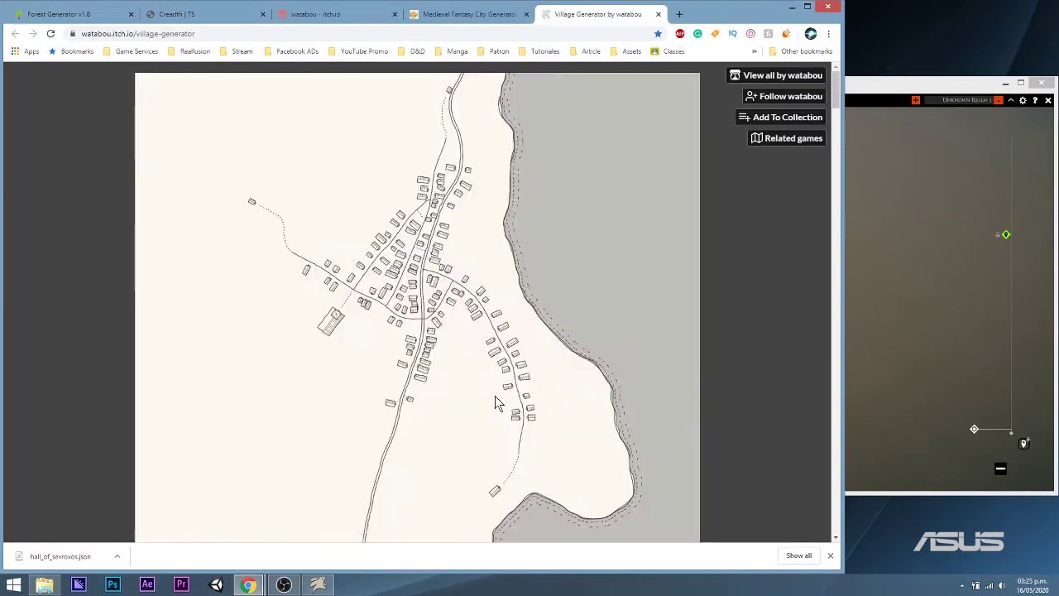
{"action": "key", "text": "Return"}
{"action": "key", "text": "Return"}
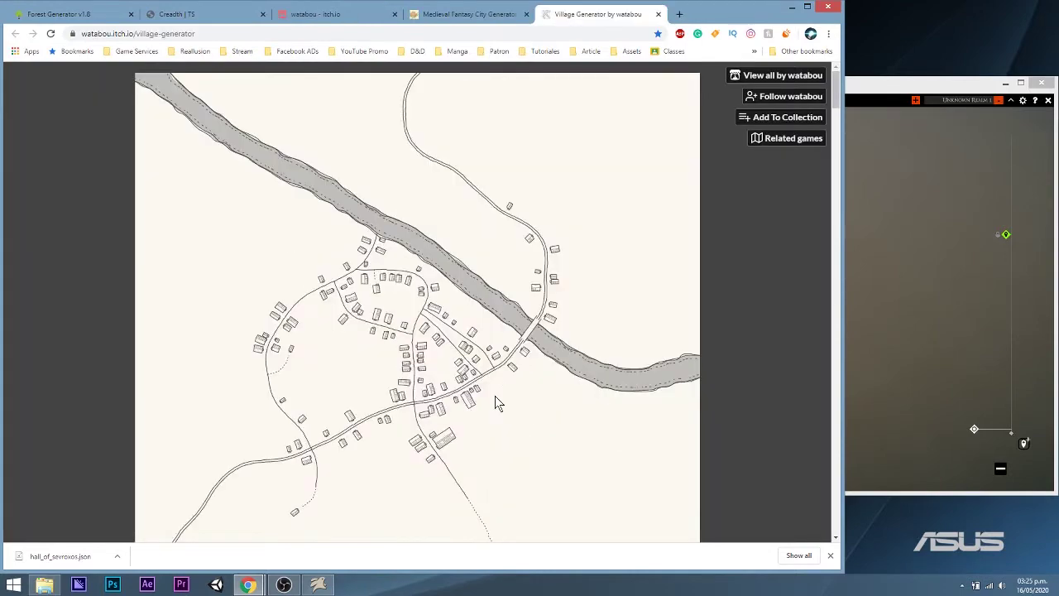
{"action": "scroll", "coordinate": [818, 346], "scroll_direction": "down", "scroll_amount": 1}
Switch to the Medieval Fantasy City Generator and generate a medium and a small city.
{"action": "key", "text": "ctrl+shift+Tab"}
{"action": "scroll", "coordinate": [646, 166], "scroll_direction": "up", "scroll_amount": 1}
{"action": "left_click", "coordinate": [657, 104]}
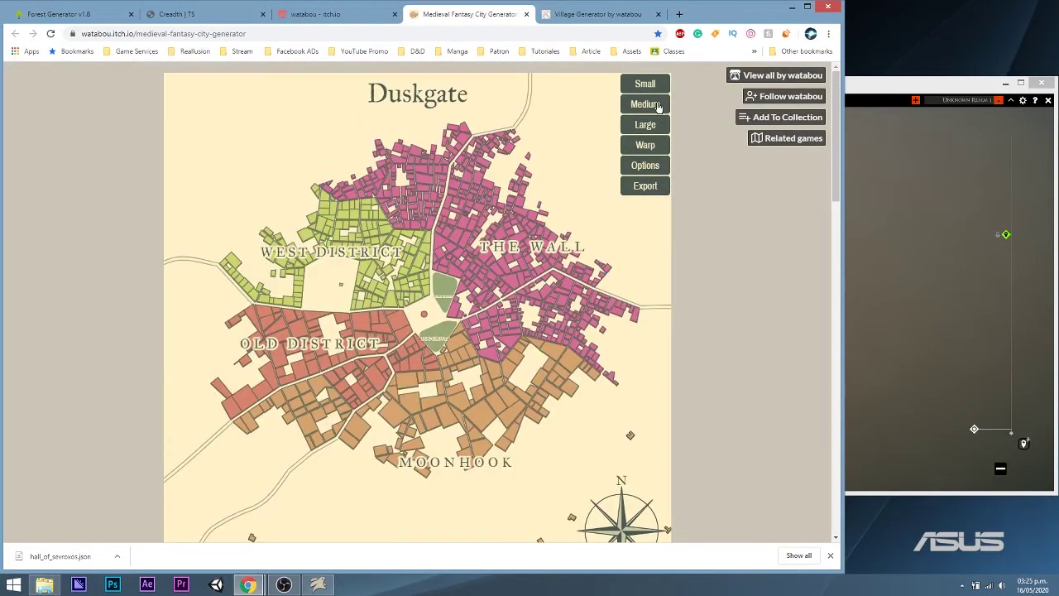
{"action": "left_click", "coordinate": [656, 86]}
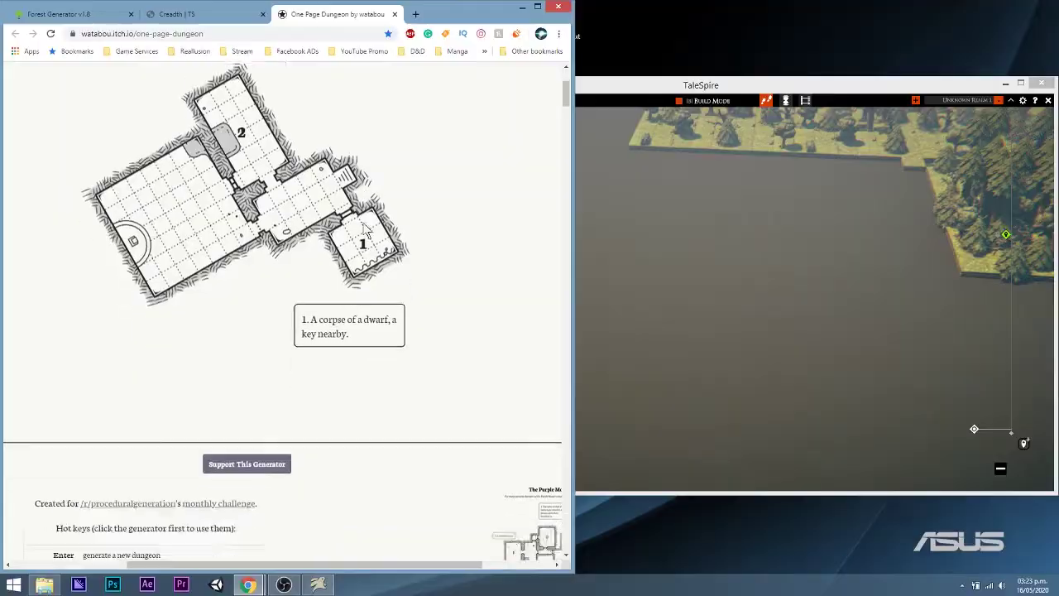
Export the Hall of Sevroxos map from the One Page Dungeon generator as a JSON file.
{"action": "scroll", "coordinate": [365, 231], "scroll_direction": "down", "scroll_amount": 5}
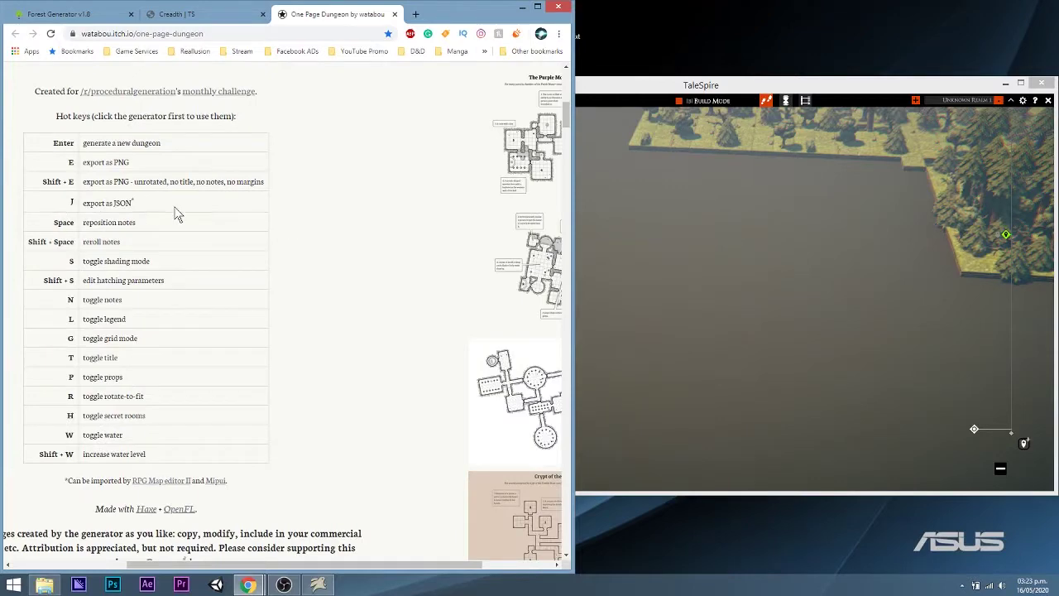
{"action": "scroll", "coordinate": [416, 257], "scroll_direction": "up", "scroll_amount": 6}
{"action": "scroll", "coordinate": [249, 414], "scroll_direction": "down", "scroll_amount": 2}
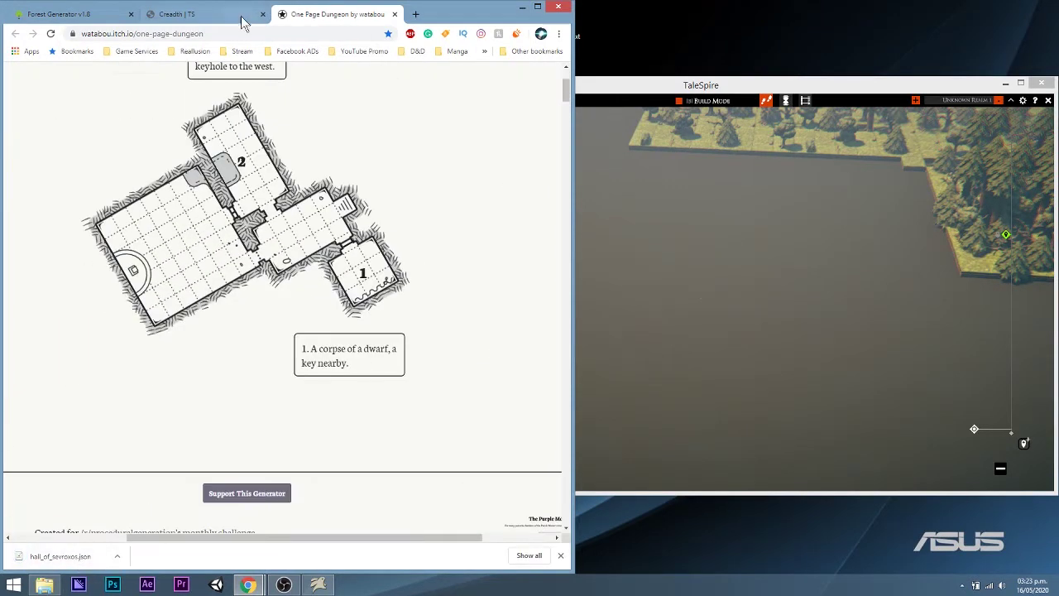
Load hall_of_sevroxos.json from the Downloads folder into the Creadth Import Dungeon page.
{"action": "left_click", "coordinate": [198, 14]}
{"action": "left_click", "coordinate": [158, 262]}
{"action": "left_click", "coordinate": [50, 274]}
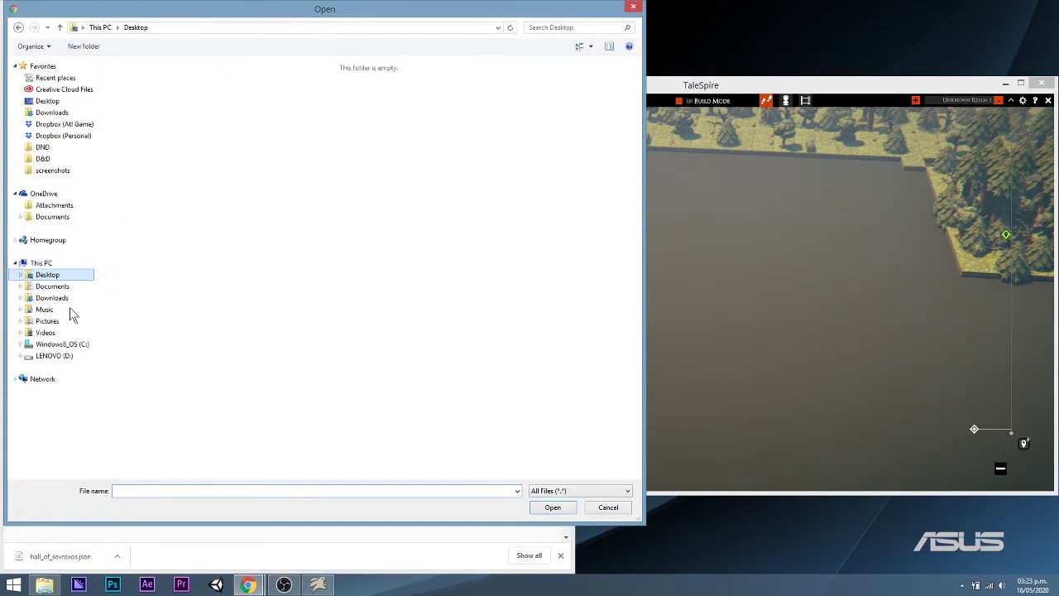
{"action": "left_click", "coordinate": [74, 111]}
{"action": "left_click", "coordinate": [553, 507]}
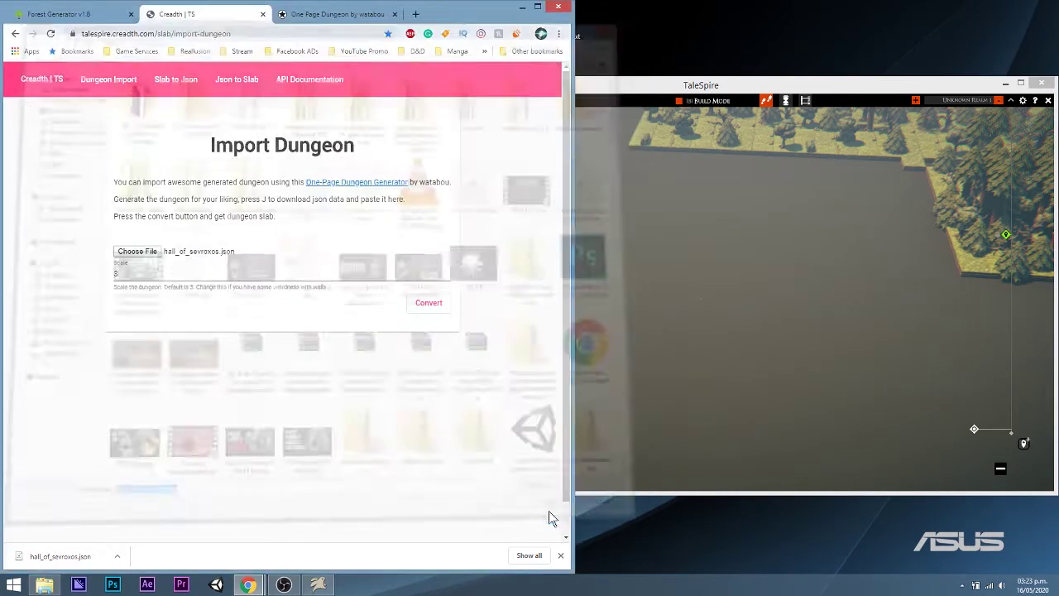
Convert the dungeon at scale 3 and place its slab on the empty ground in TaleSpire.
{"action": "left_click", "coordinate": [784, 278]}
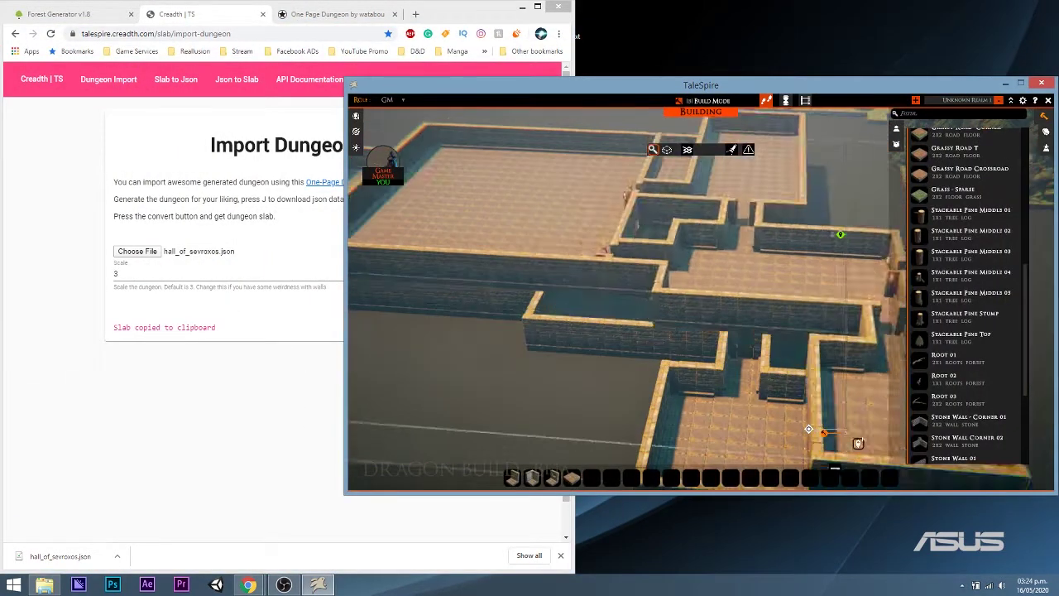
{"action": "right_click", "coordinate": [684, 352]}
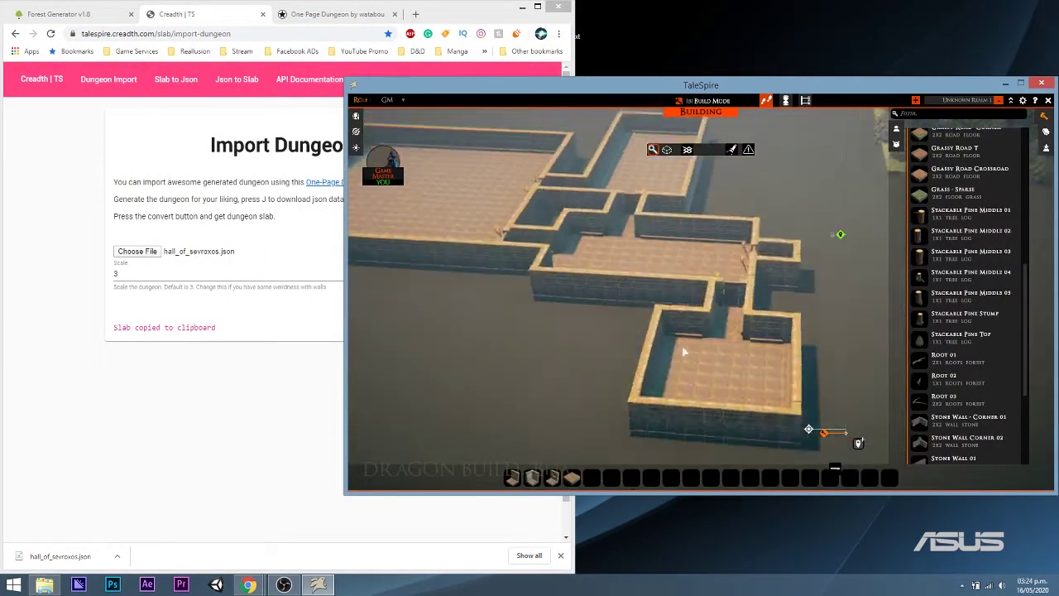
{"action": "key", "text": "b"}
Inspect the rooms, doors and walls of the placed dungeon from several angles and compare them with the One Page Dungeon map.
{"action": "key", "text": "a"}
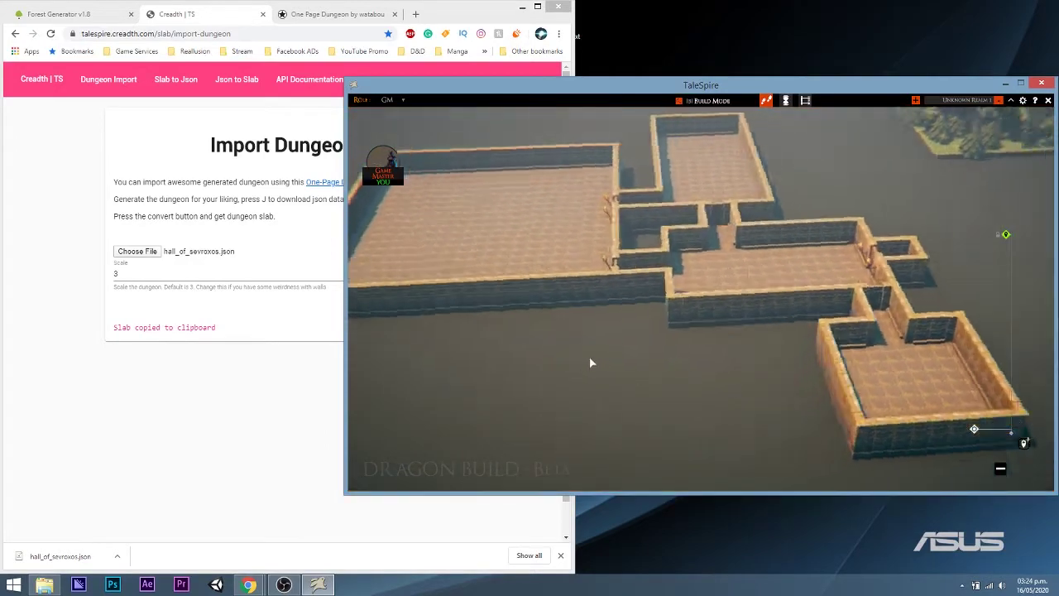
{"action": "middle_click_drag", "start_coordinate": [590, 363], "coordinate": [692, 351]}
{"action": "key", "text": "d"}
{"action": "key", "text": "w"}
{"action": "scroll", "coordinate": [692, 351], "scroll_direction": "up", "scroll_amount": 3}
{"action": "left_click", "coordinate": [338, 14]}
{"action": "mouse_move", "coordinate": [594, 226]}
{"action": "right_mouse_down"}
{"action": "mouse_move", "coordinate": [595, 274]}
{"action": "mouse_move", "coordinate": [662, 273]}
{"action": "mouse_move", "coordinate": [594, 226]}
{"action": "right_mouse_up"}
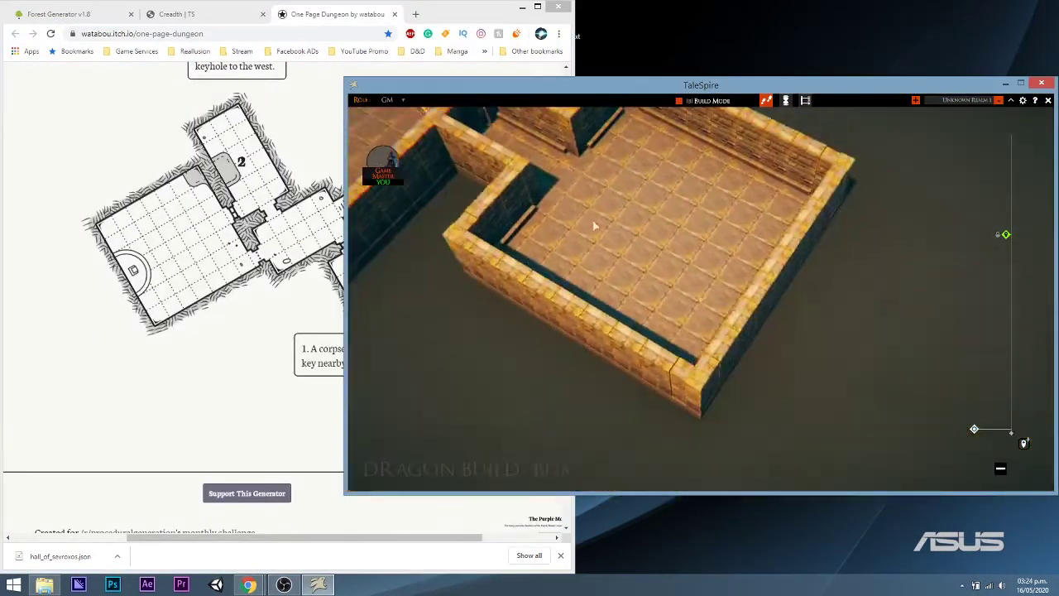
{"action": "scroll", "coordinate": [594, 226], "scroll_direction": "down", "scroll_amount": 4}
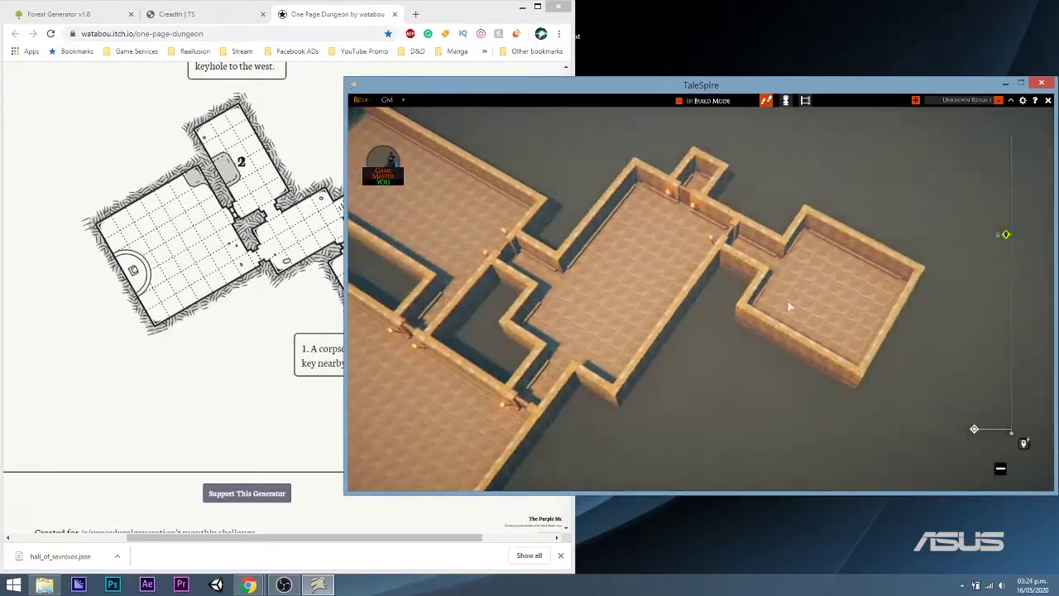
{"action": "right_click_drag", "start_coordinate": [790, 307], "coordinate": [673, 324]}
{"action": "middle_click_drag", "start_coordinate": [674, 324], "coordinate": [733, 321]}
{"action": "scroll", "coordinate": [733, 320], "scroll_direction": "up", "scroll_amount": 1}
{"action": "scroll", "coordinate": [599, 299], "scroll_direction": "down", "scroll_amount": 3}
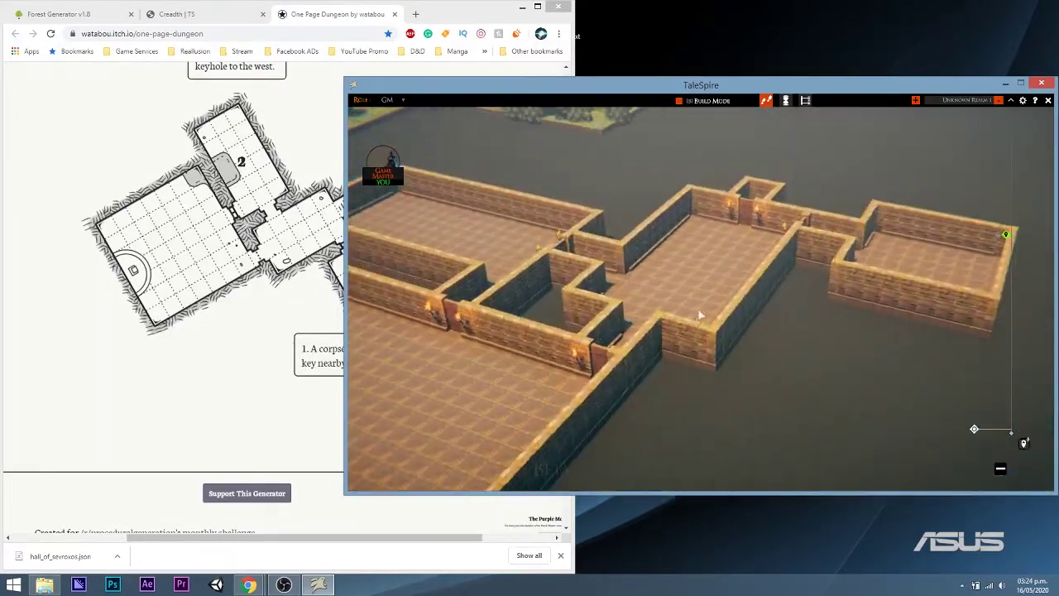
{"action": "right_click_drag", "start_coordinate": [702, 315], "coordinate": [710, 372]}
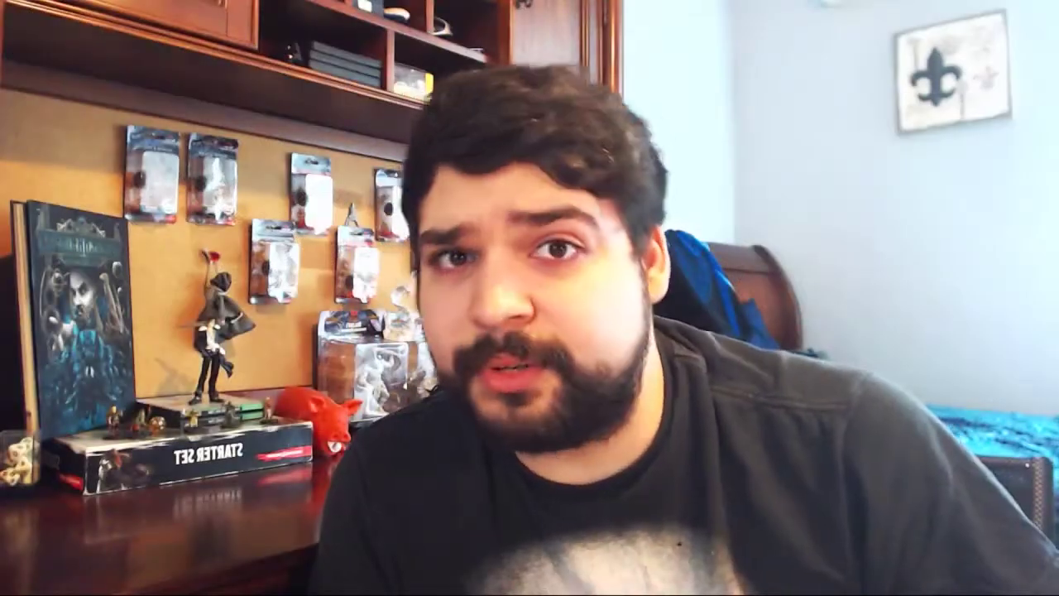